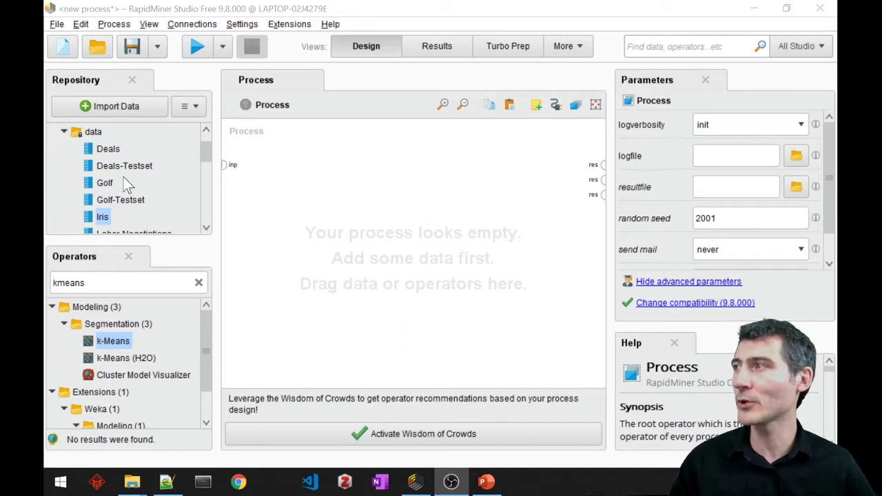
Add the Iris sample dataset to the empty process and connect its output to the first result port.
left_click(199, 283)
scroll(103, 200, "up", 1)
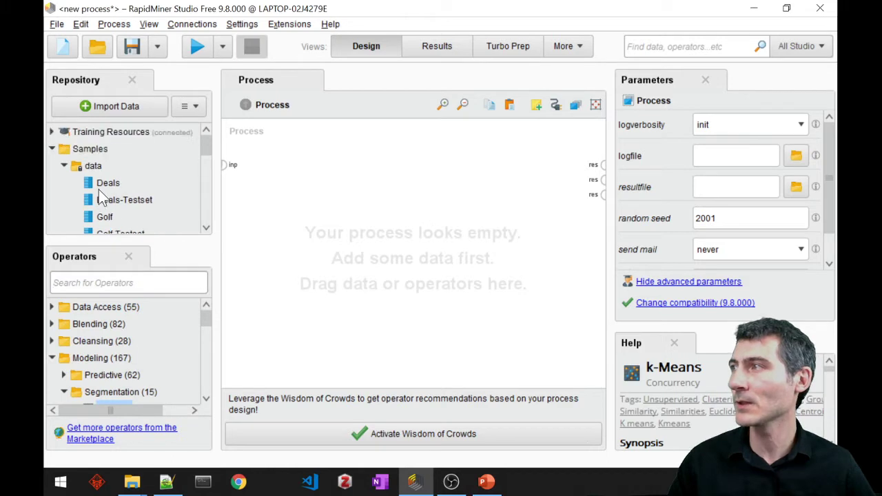
left_click(64, 166)
left_click(65, 162)
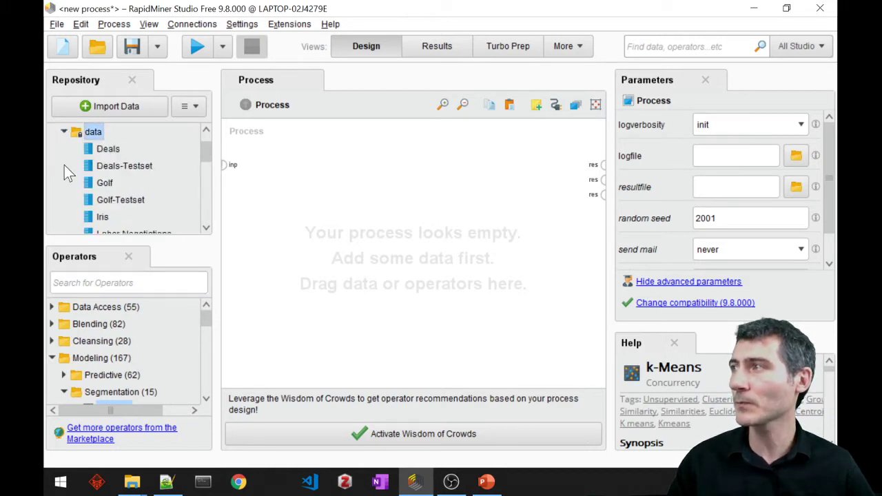
scroll(97, 151, "down", 1)
left_click_drag(102, 174, 300, 176)
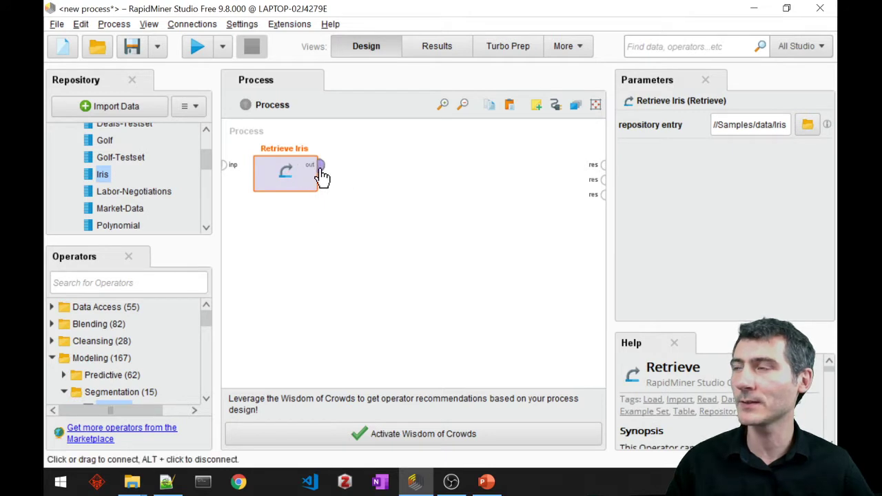
left_click(321, 165)
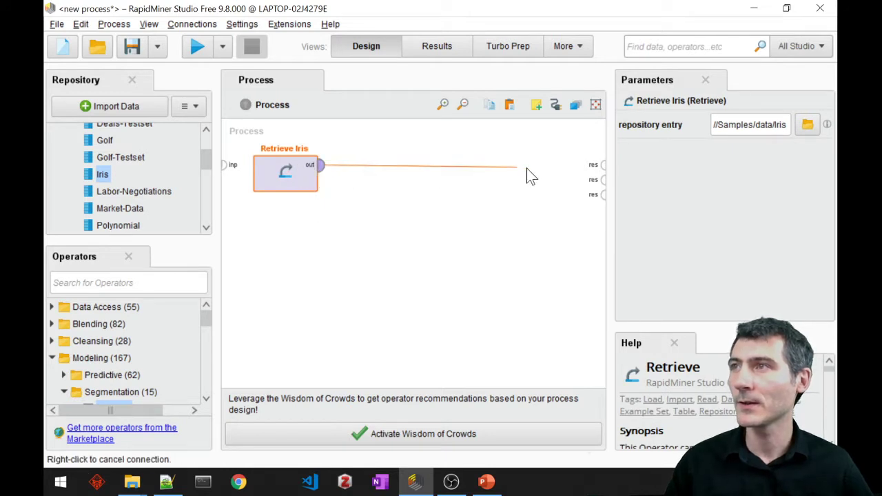
left_click(603, 165)
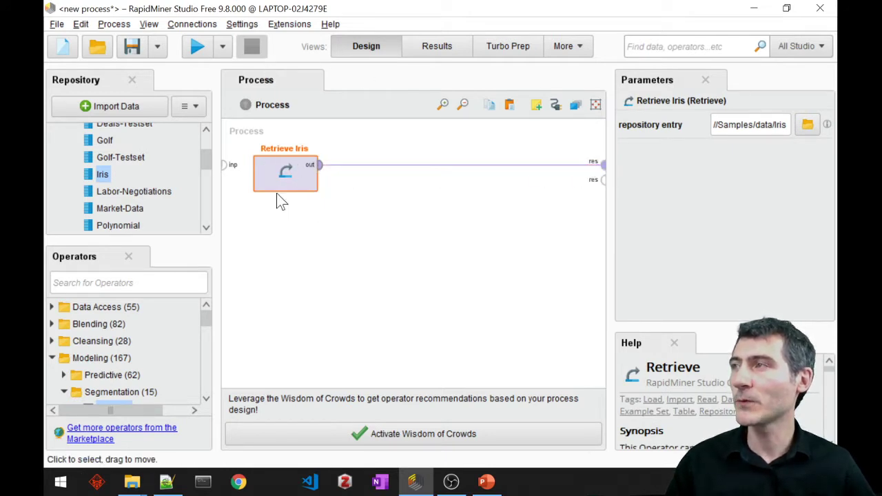
Search the operators for "kmeans" and insert k-Means on the connection between Retrieve Iris and the result port, leaving space between the operators.
left_click(110, 283)
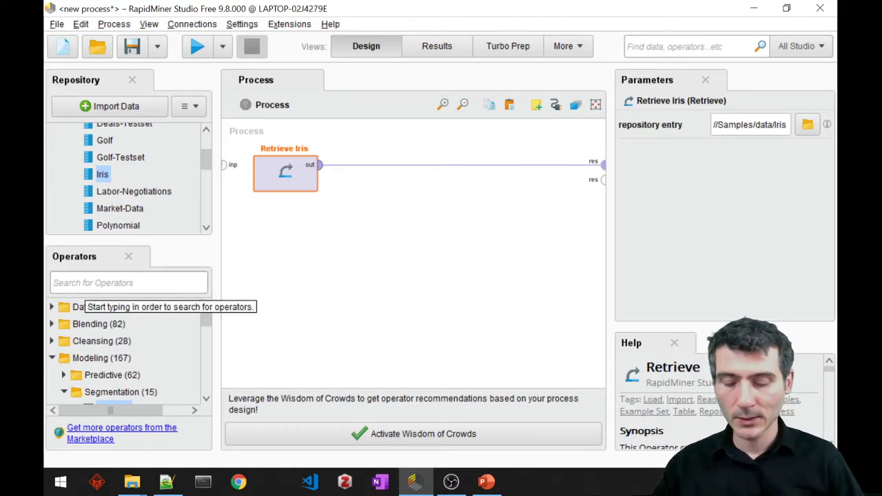
type("k")
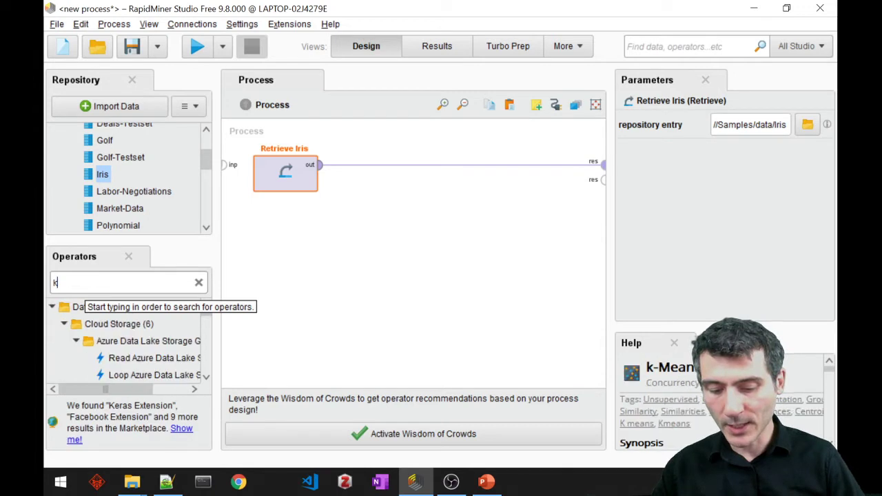
type("means")
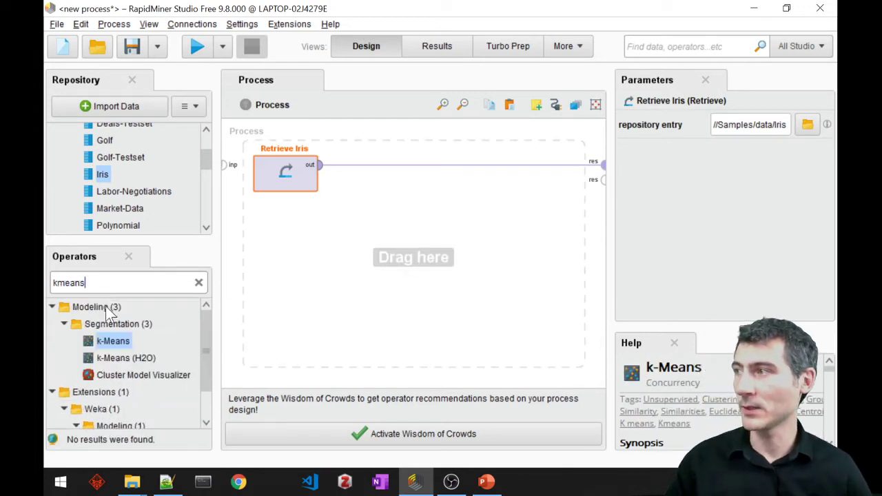
left_click_drag(114, 347, 394, 174)
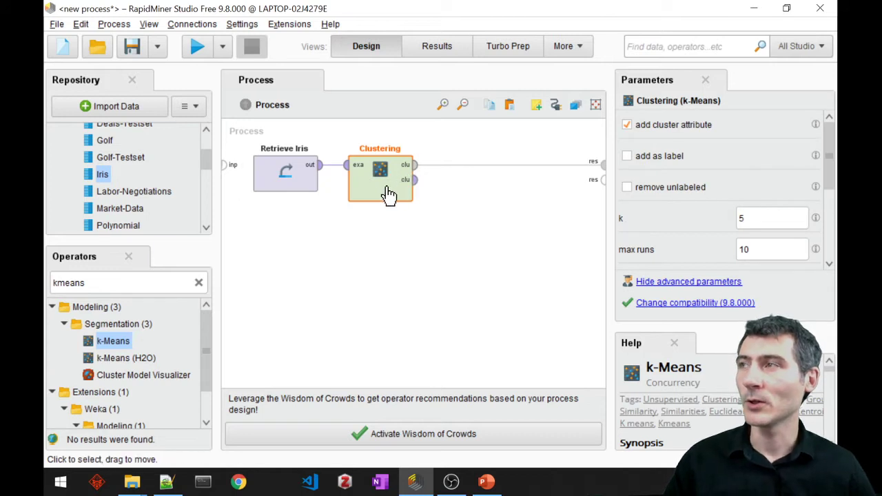
left_click_drag(400, 195, 444, 196)
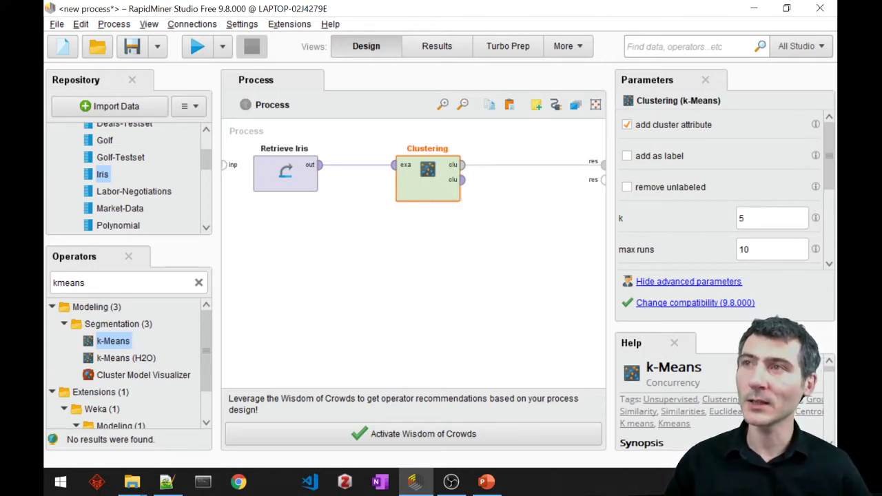
Connect the Clustering operator's second output to the second result port and run the process.
left_click(763, 219)
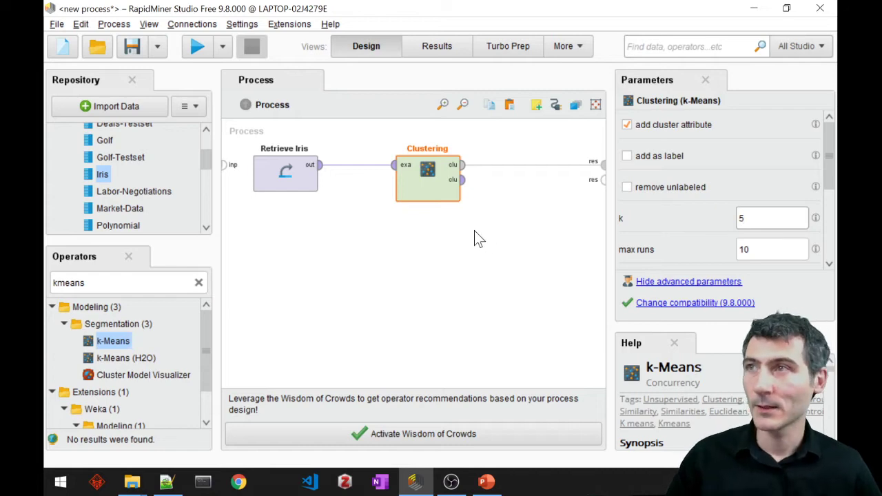
left_click(464, 184)
left_click(604, 179)
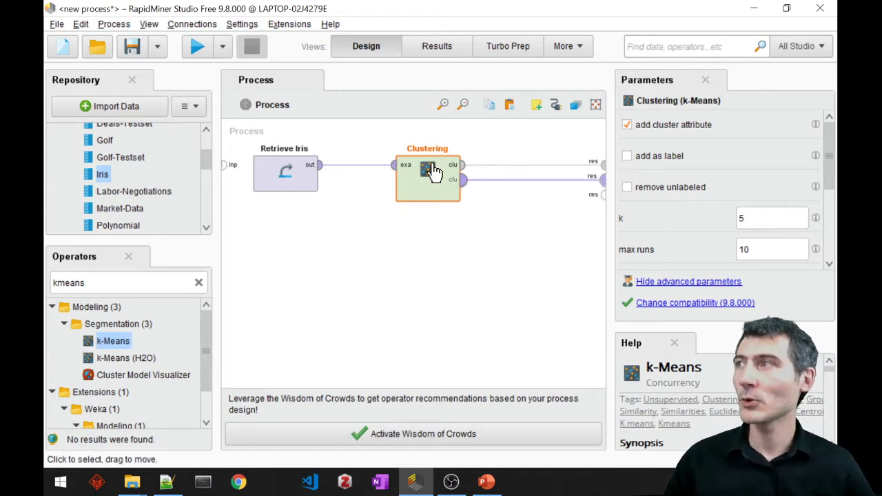
left_click(196, 51)
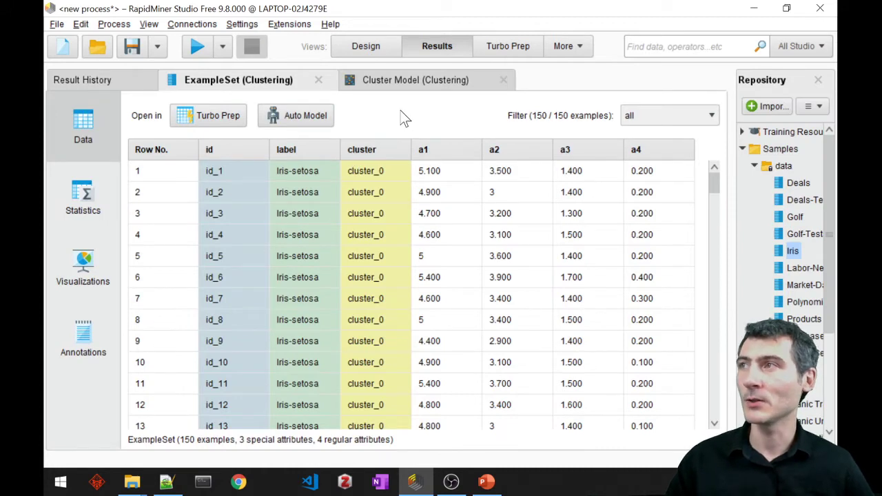
Examine the number of items assigned to each cluster in the Cluster Model description.
left_click(409, 83)
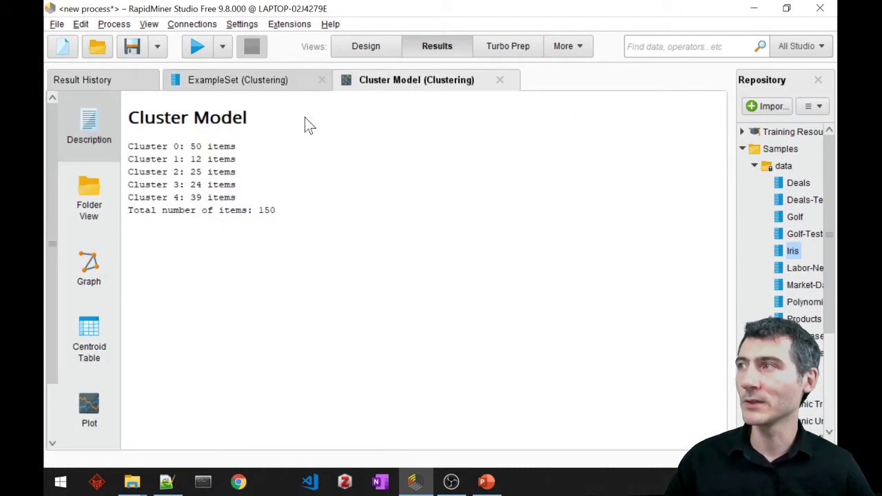
left_click_drag(127, 147, 243, 199)
left_click(228, 171)
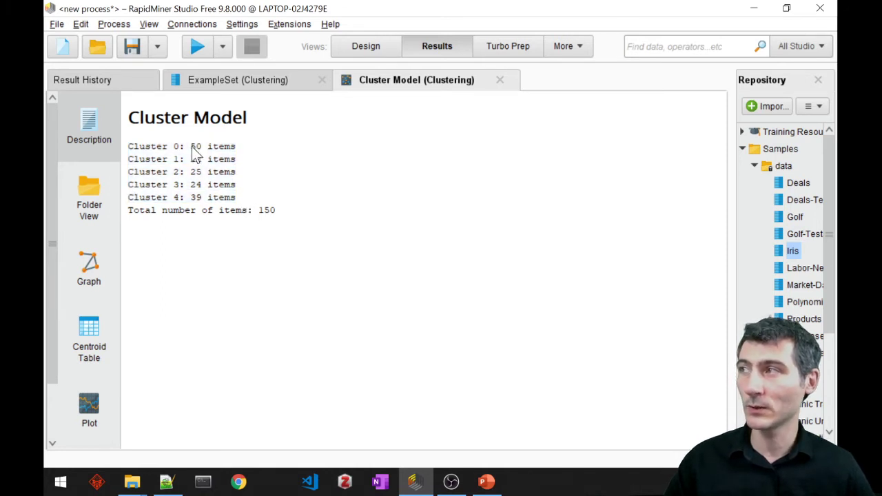
left_click_drag(192, 146, 241, 213)
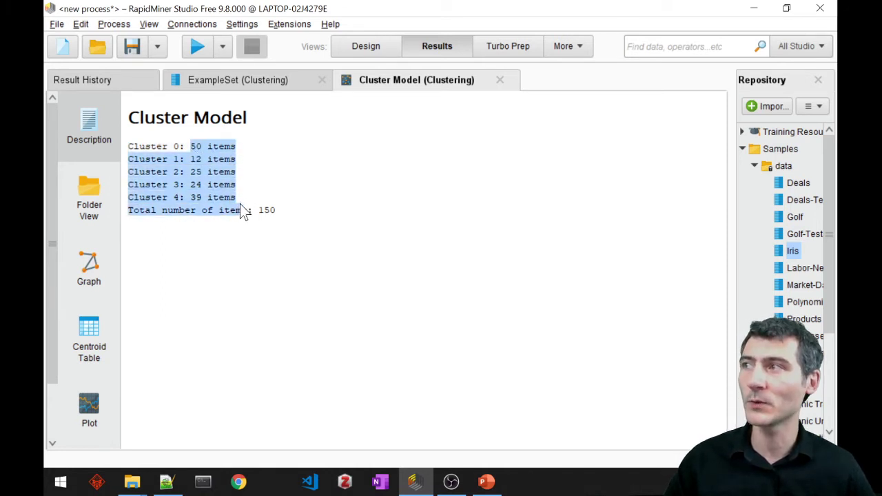
left_click(243, 210)
Show the clustered ExampleSet as a scatter plot of a1 against a2 and color the points by cluster.
left_click(276, 87)
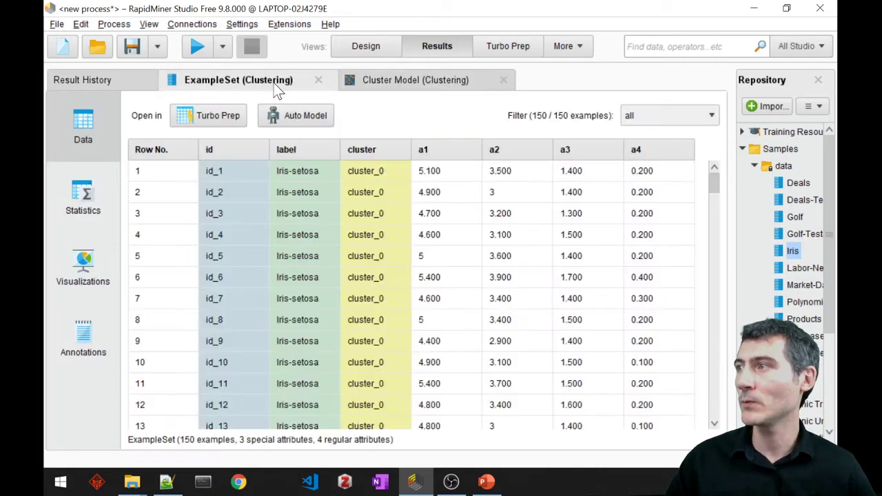
left_click(83, 271)
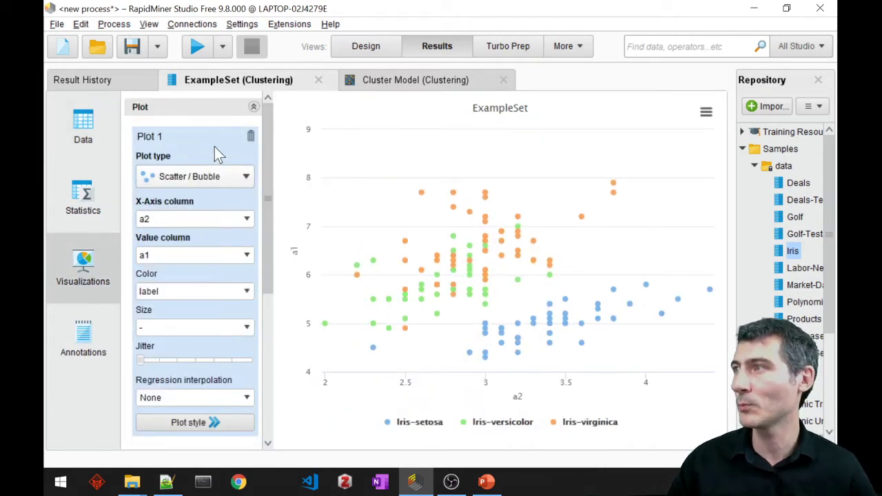
left_click(246, 256)
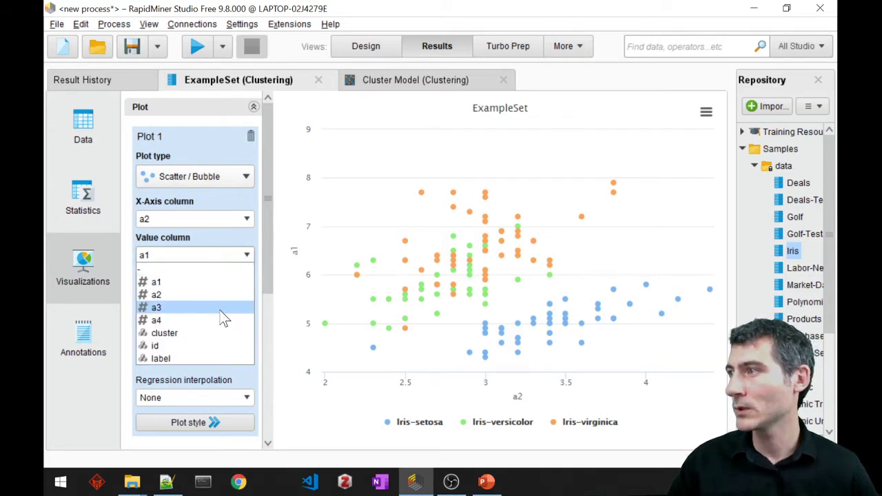
left_click(241, 257)
left_click(246, 291)
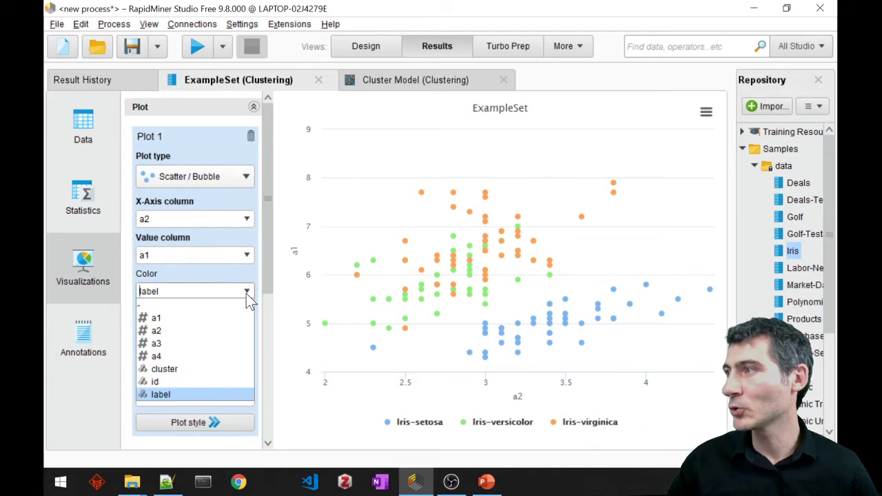
left_click(191, 369)
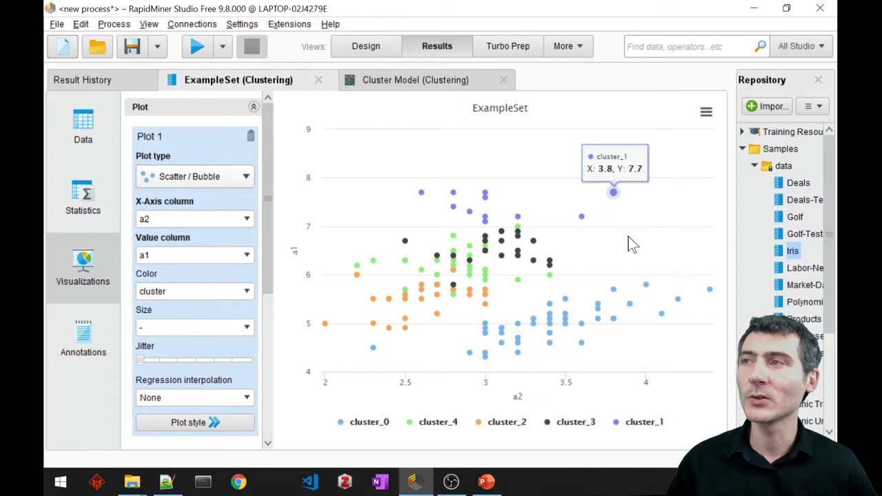
left_click(246, 219)
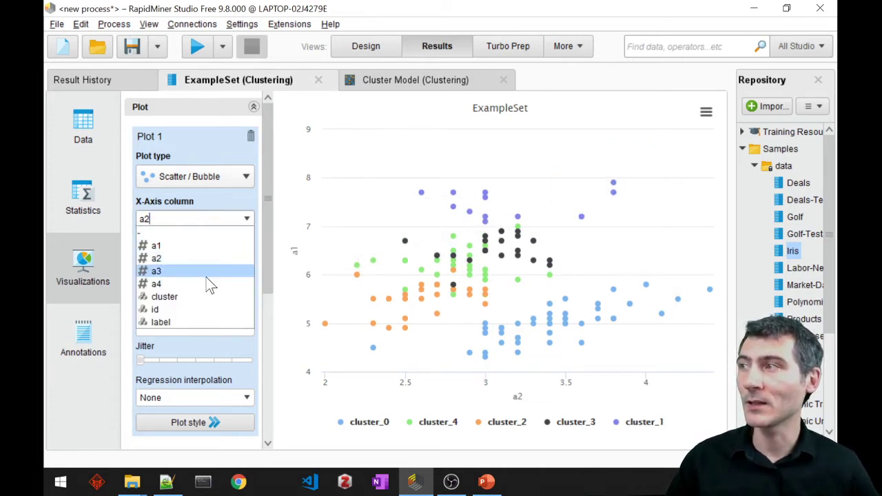
left_click(254, 219)
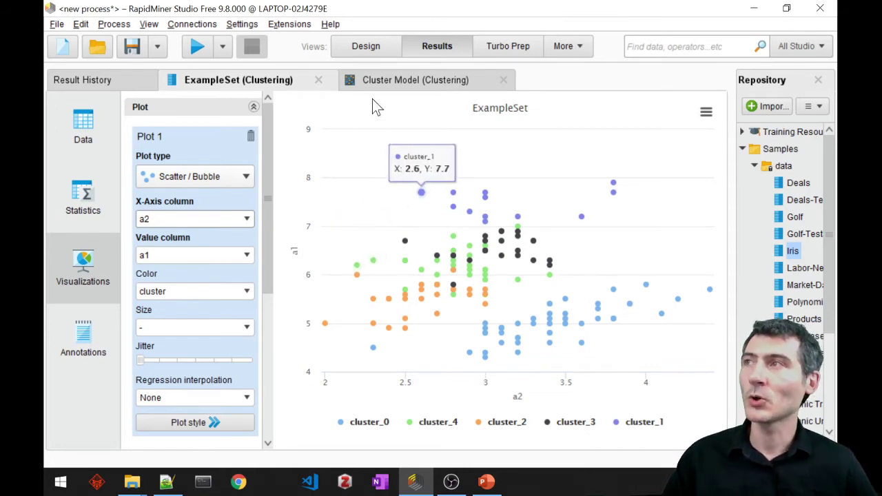
Set k to 4 for the k-Means Clustering operator and rerun the process.
left_click(378, 48)
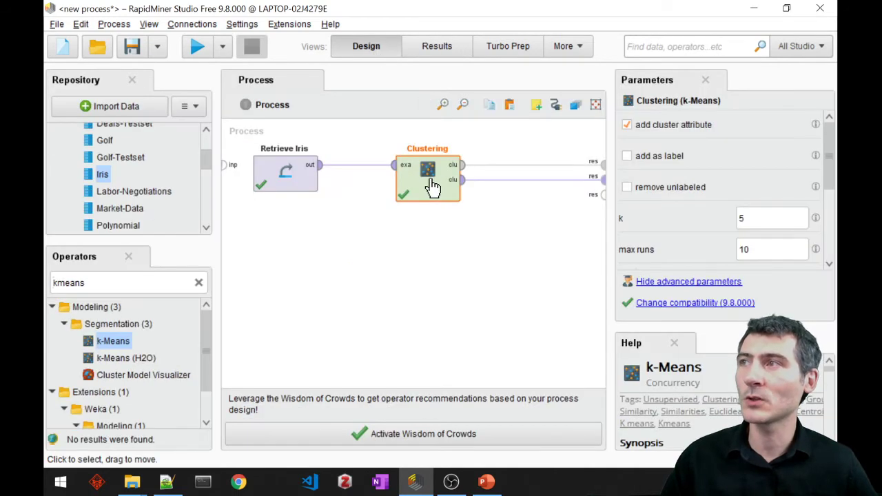
left_click_drag(752, 219, 688, 225)
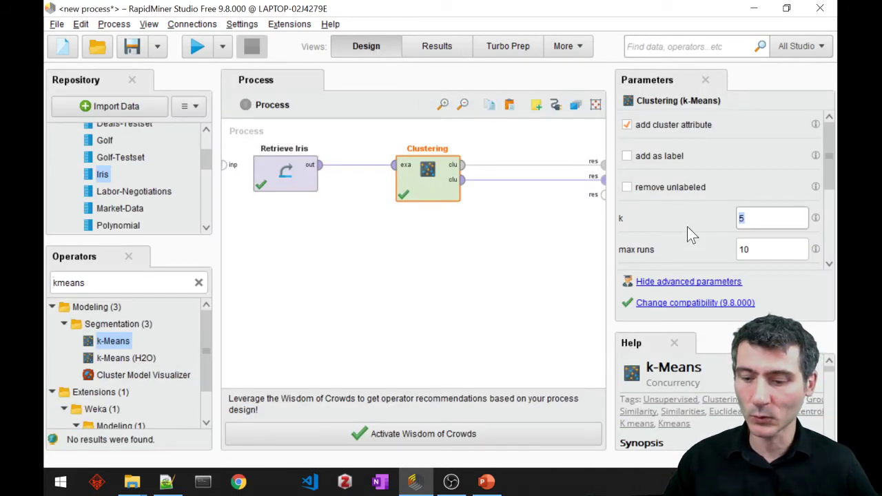
type("4")
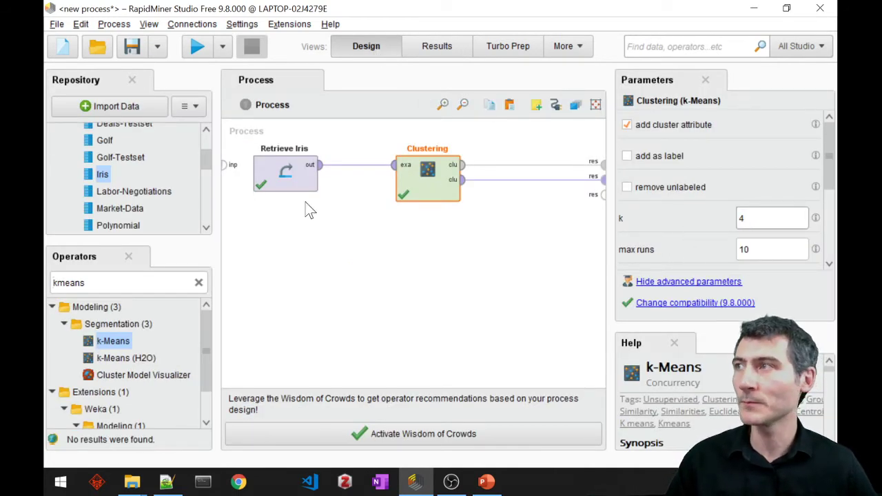
left_click(198, 47)
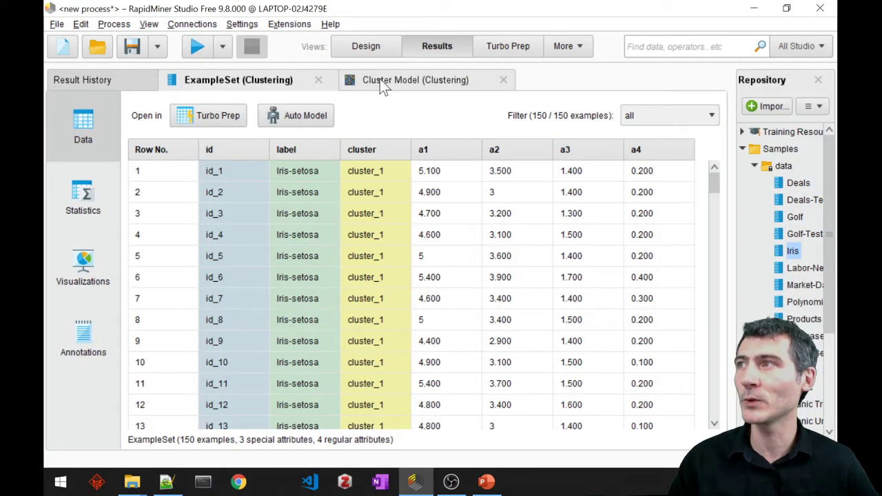
Review the new cluster sizes in the Cluster Model and the ExampleSet scatter plot colored by cluster.
left_click(380, 80)
left_click_drag(171, 147, 242, 181)
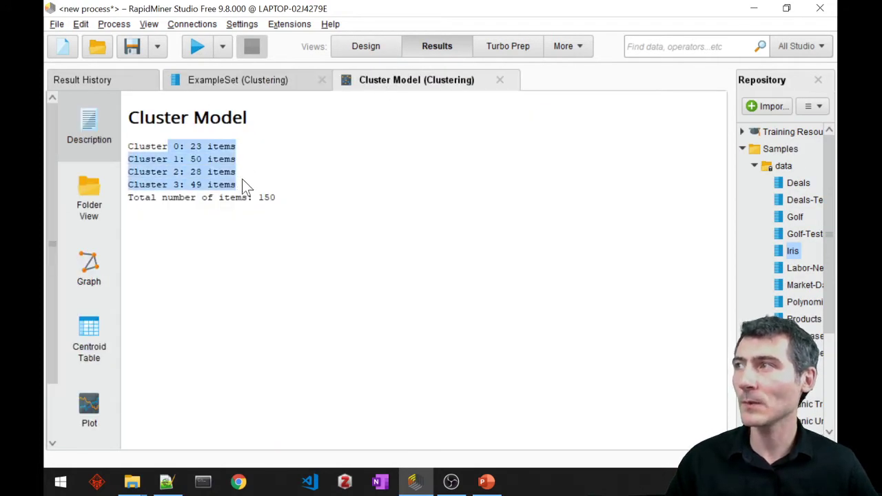
left_click(263, 83)
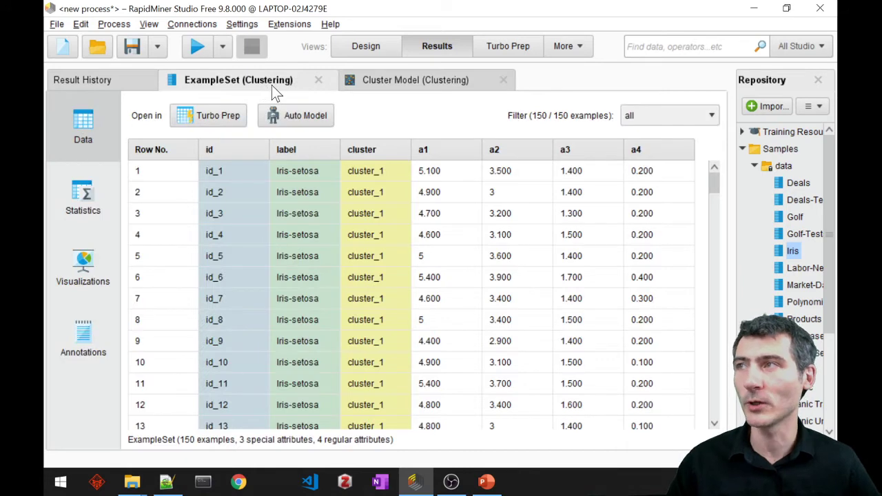
left_click(107, 262)
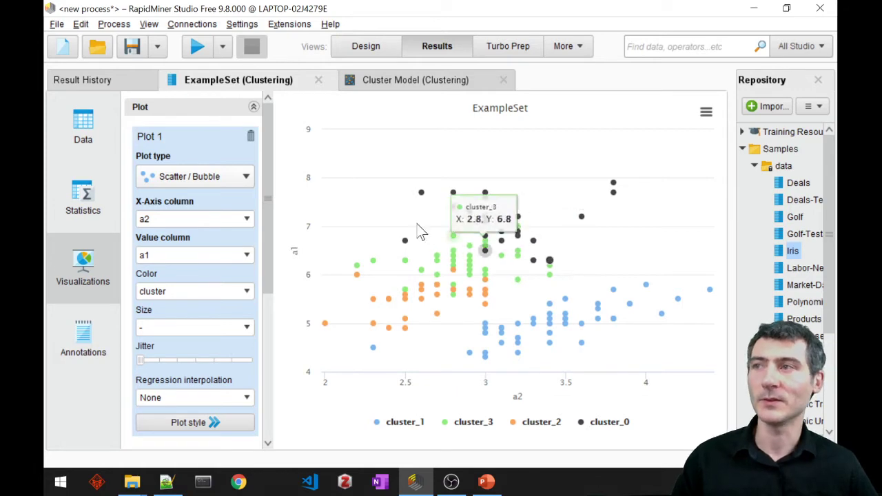
Examine the attribute statistics of the clustered ExampleSet, including the ranges of the numeric attributes.
left_click(362, 51)
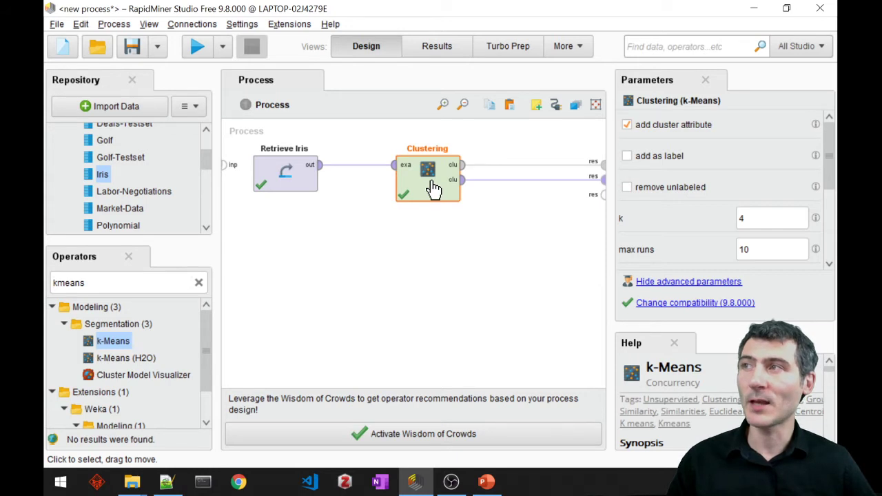
left_click(110, 283)
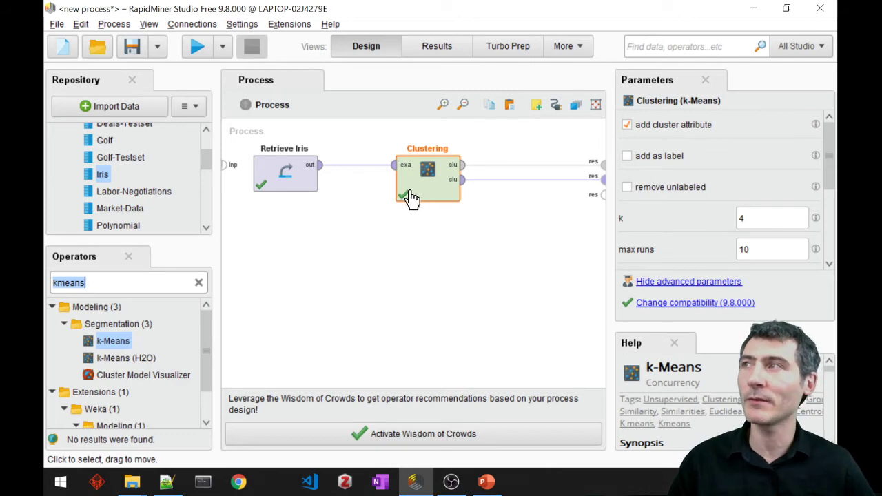
left_click(424, 53)
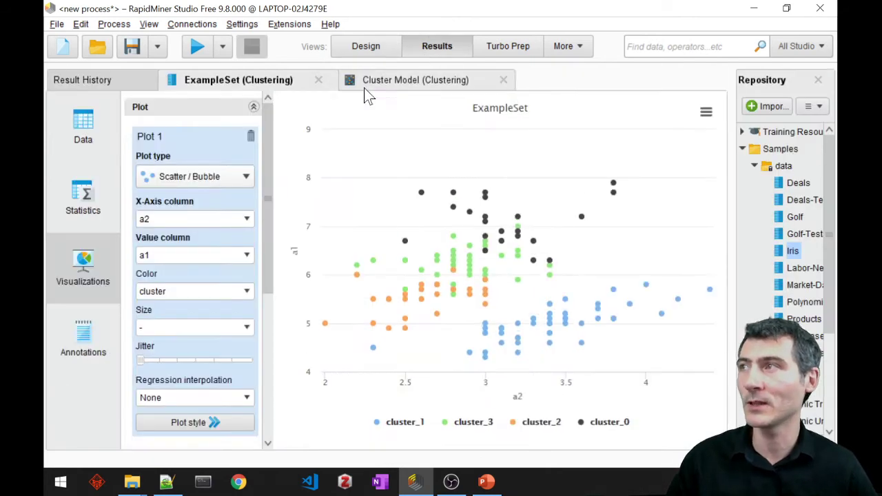
left_click(80, 207)
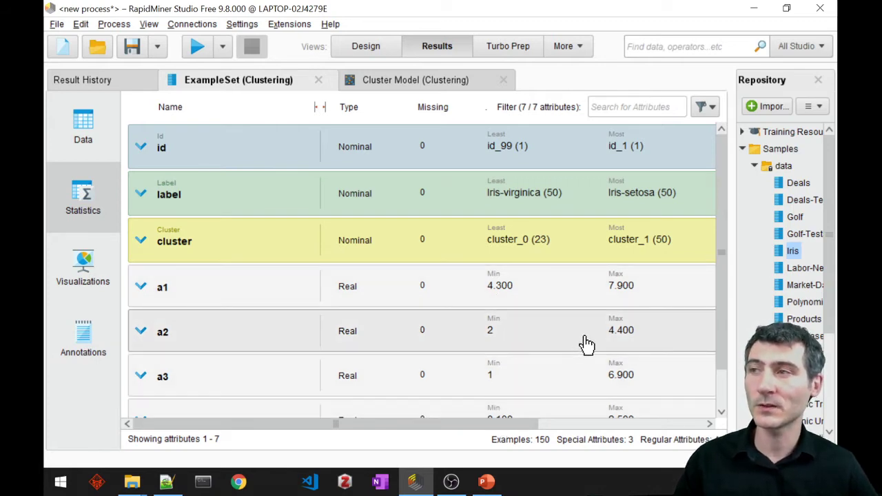
scroll(583, 346, "down", 1)
scroll(583, 345, "up", 1)
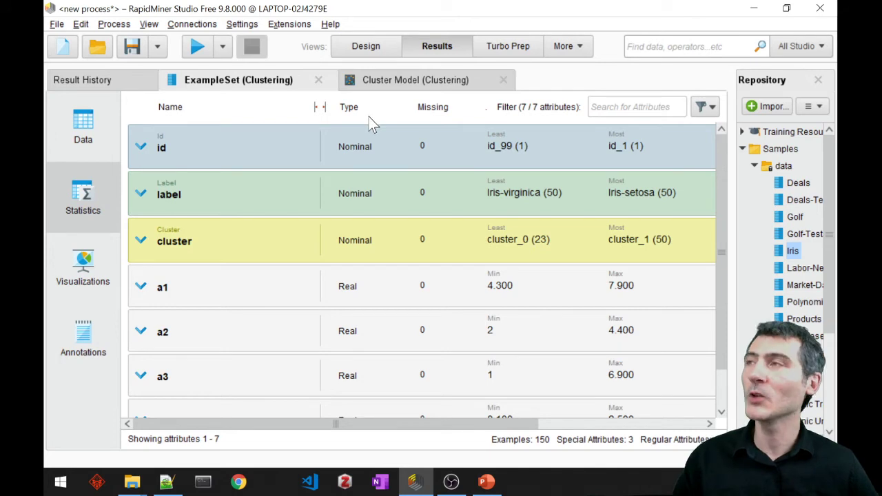
Insert a Normalize operator between Retrieve Iris and Clustering in the process and rerun it.
left_click(365, 47)
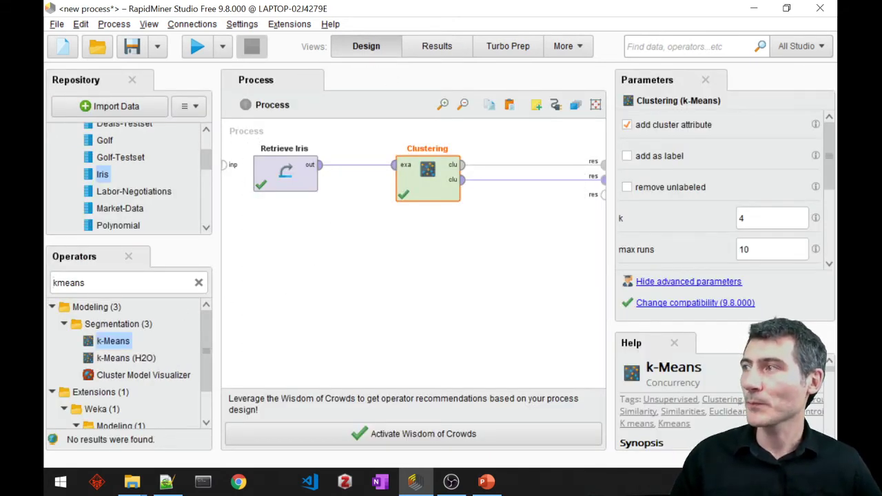
double_click(69, 283)
type("normalize")
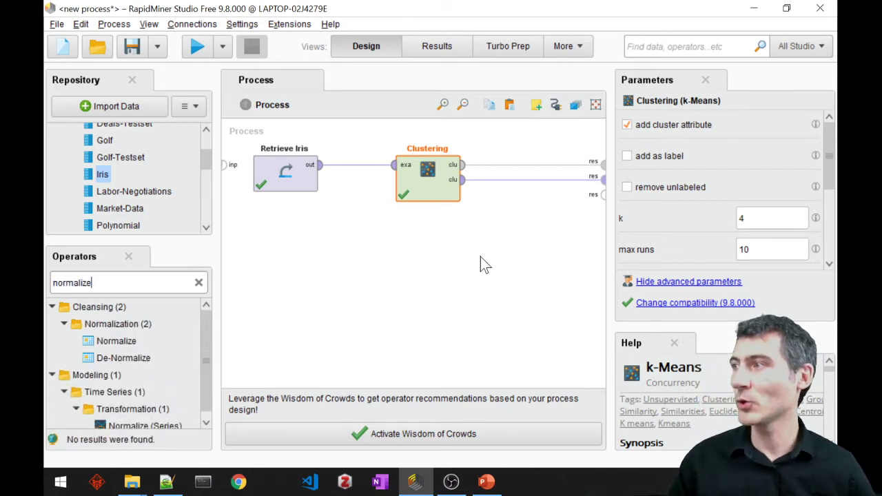
left_click_drag(104, 341, 357, 174)
left_click(473, 193)
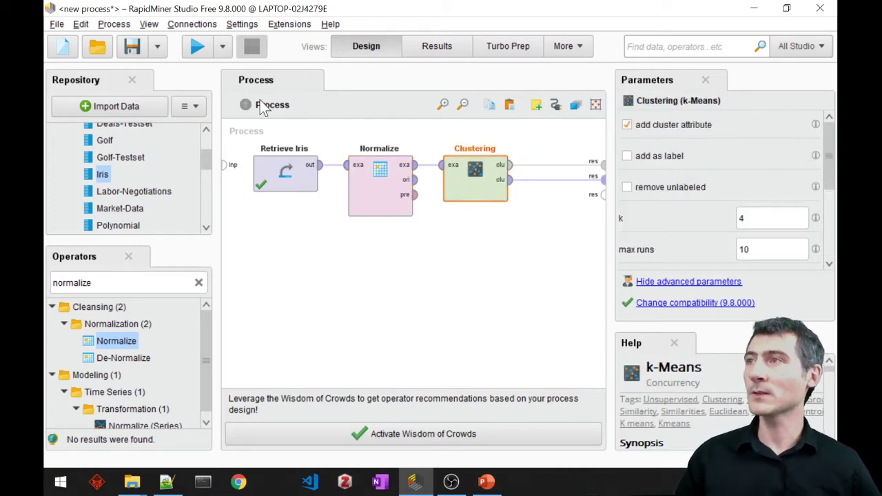
left_click(194, 50)
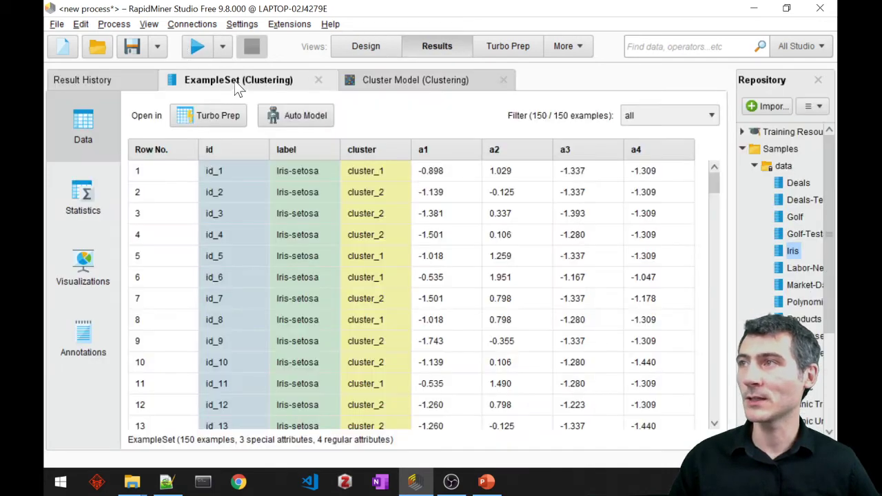
Review the cluster sizes in the Cluster Model and the scatter plot of the normalized ExampleSet.
left_click(379, 81)
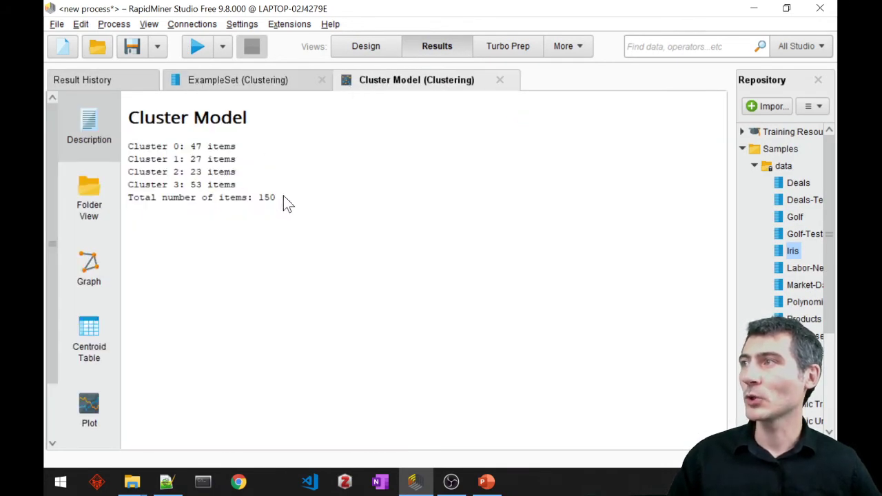
left_click_drag(283, 198, 131, 146)
left_click(133, 156)
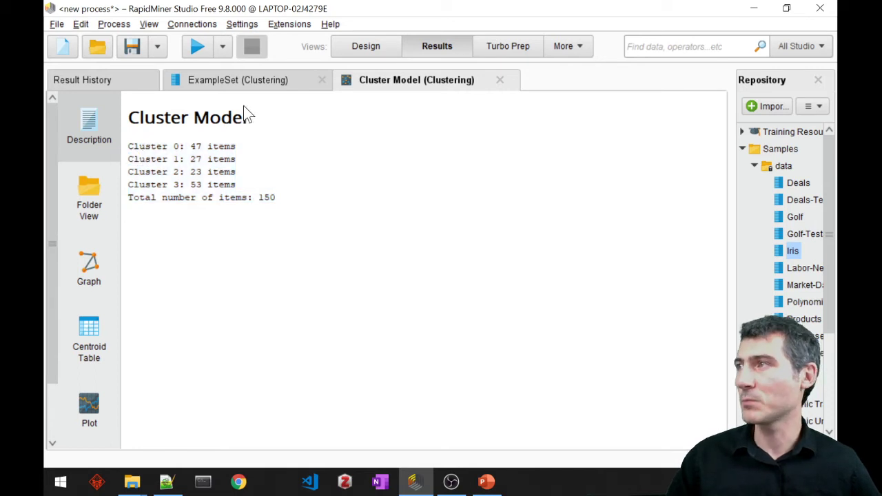
left_click(248, 80)
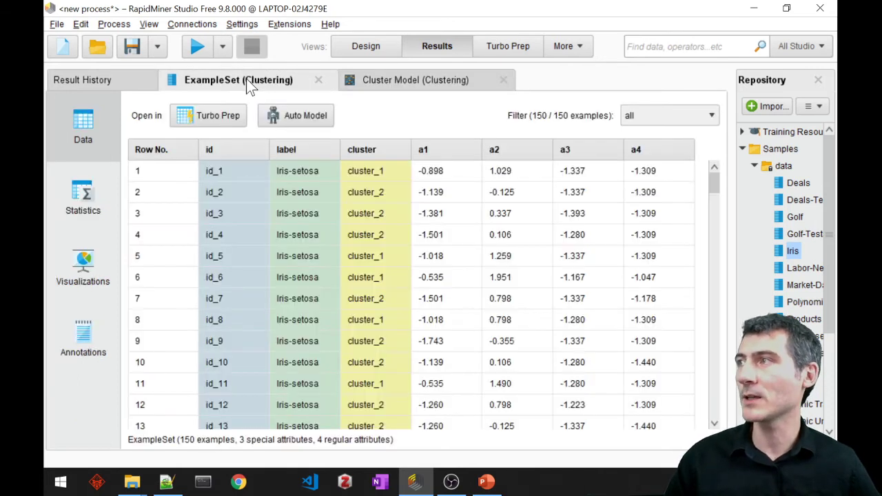
left_click(96, 258)
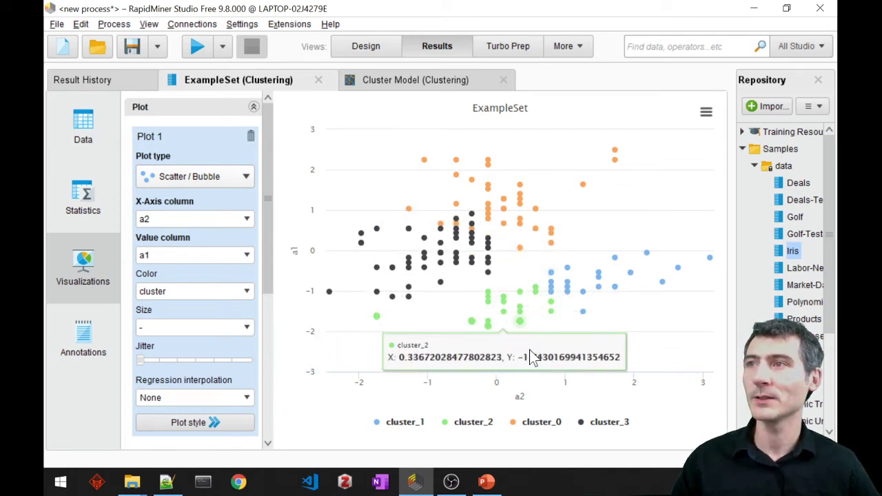
Find the Cluster Distance Performance operator with the search "performance clus" and add it to the process after Clustering.
left_click(354, 51)
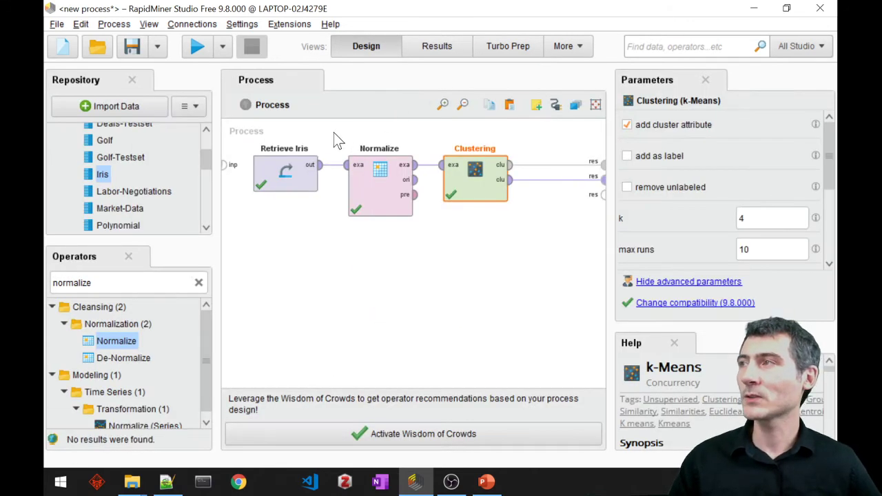
double_click(76, 282)
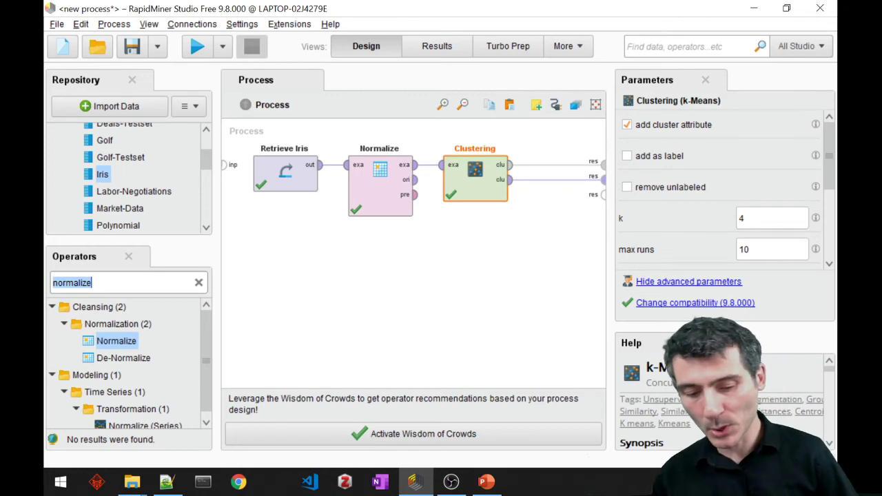
type("performance")
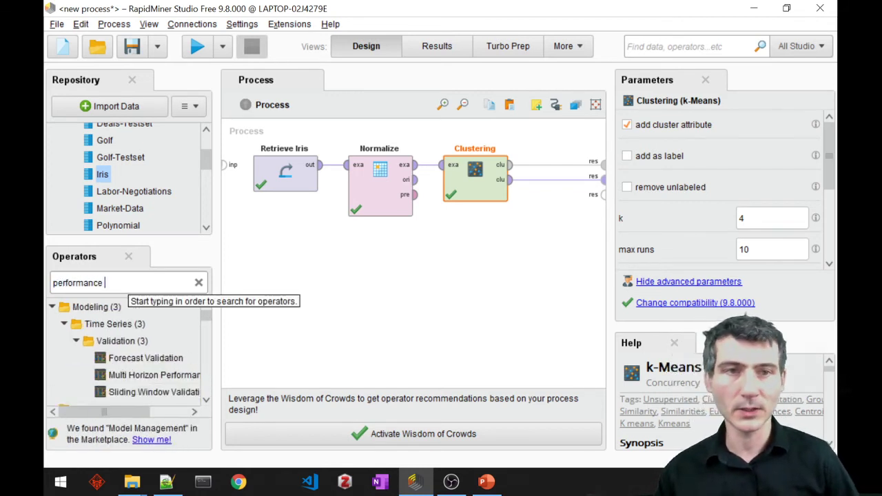
left_click_drag(123, 358, 126, 320)
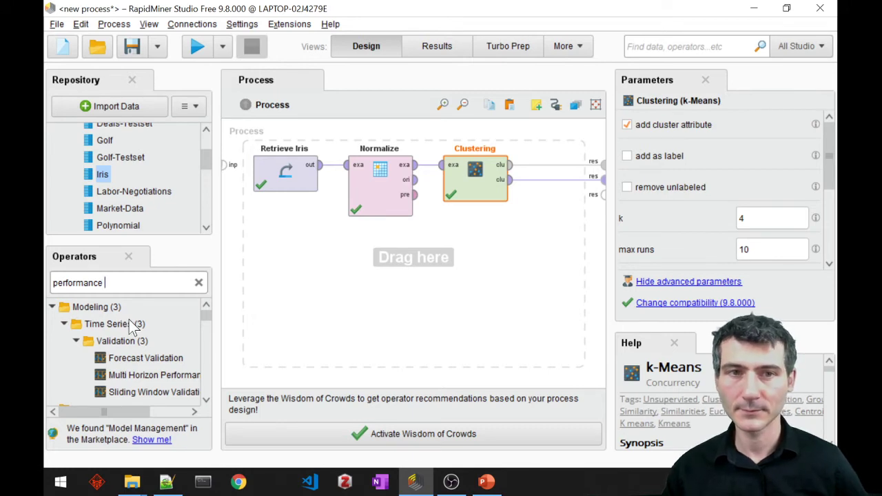
type("clus")
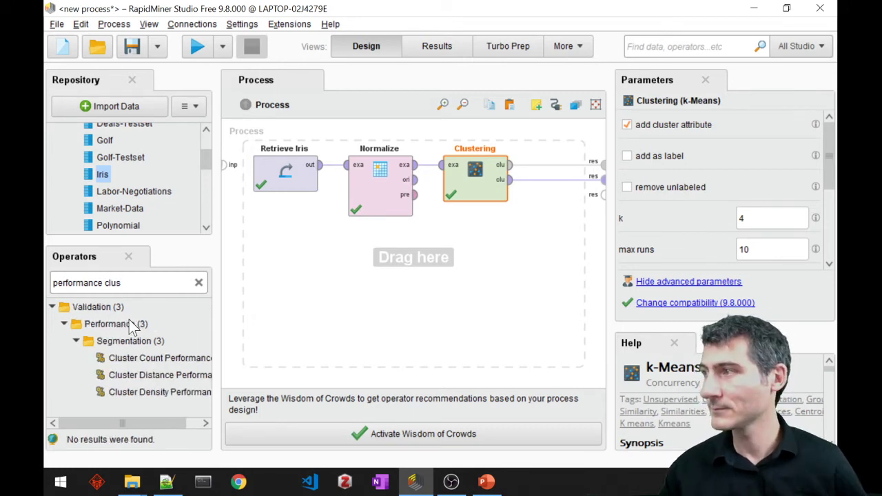
left_click_drag(138, 377, 563, 224)
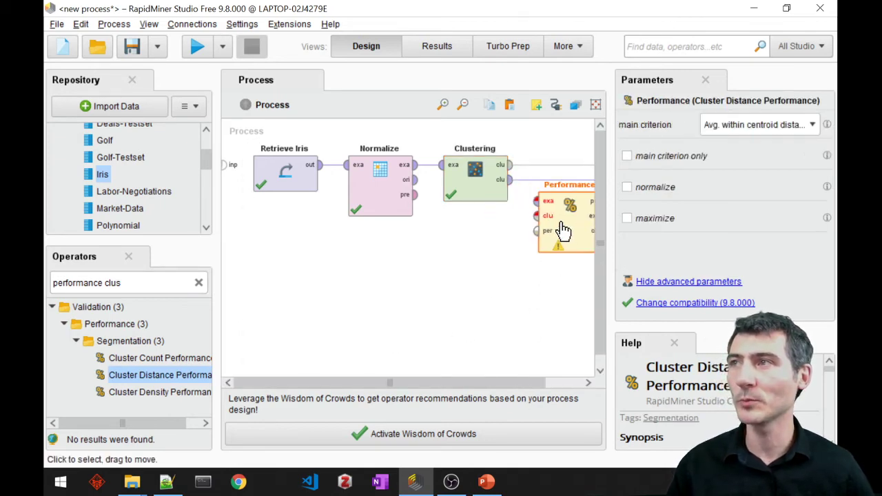
Connect Clustering's cluster model and clustered set outputs to the Performance operator's matching clu and exa inputs.
left_click_drag(537, 383, 576, 384)
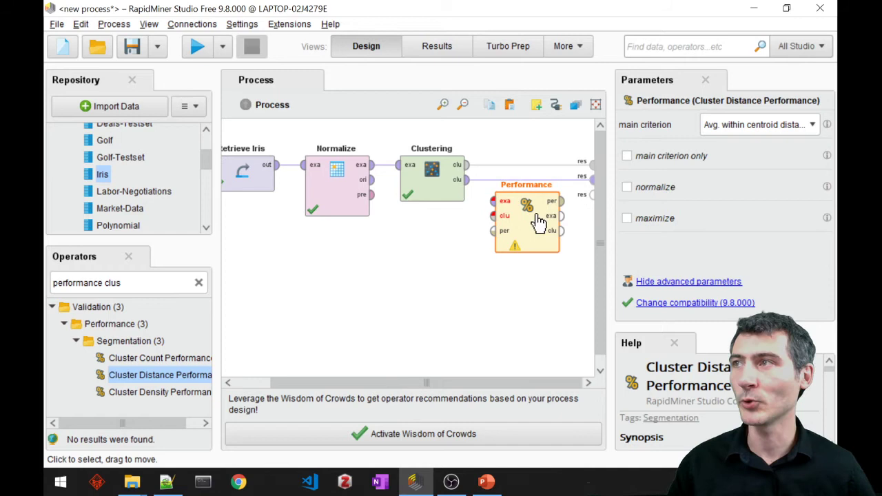
left_click(468, 178)
left_click(493, 216)
left_click(467, 164)
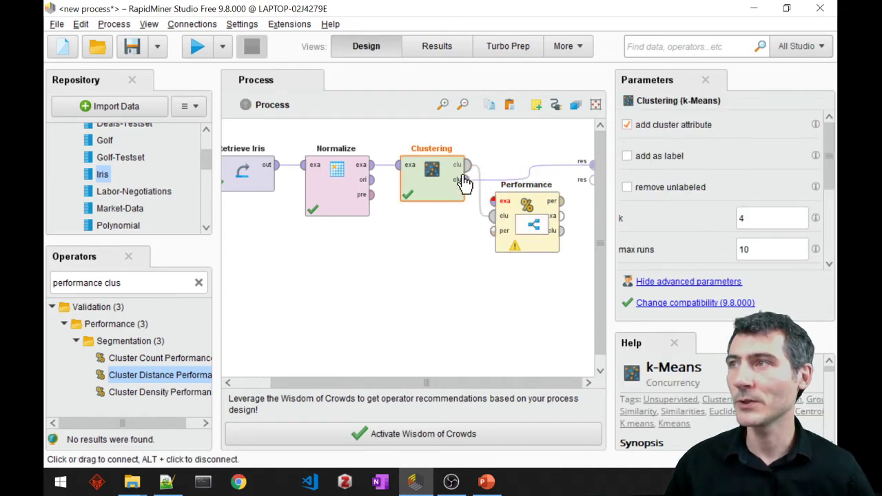
left_click(493, 200)
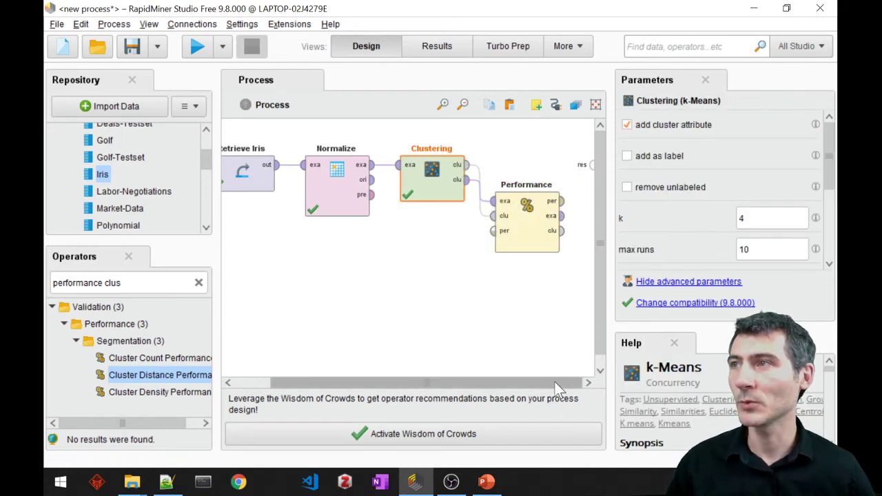
Connect Performance's per and exa outputs to the process results, align the operator with Clustering, and run the process.
left_click(562, 202)
left_click(593, 165)
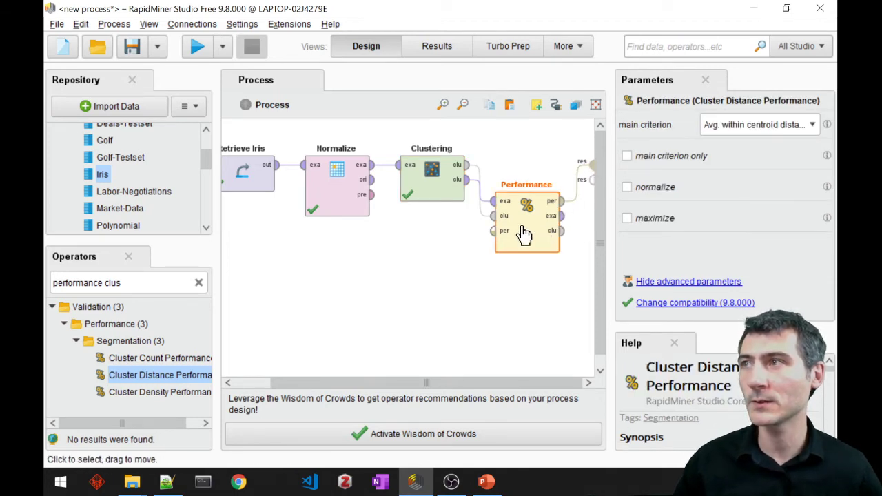
left_click_drag(524, 236, 531, 203)
left_click(562, 180)
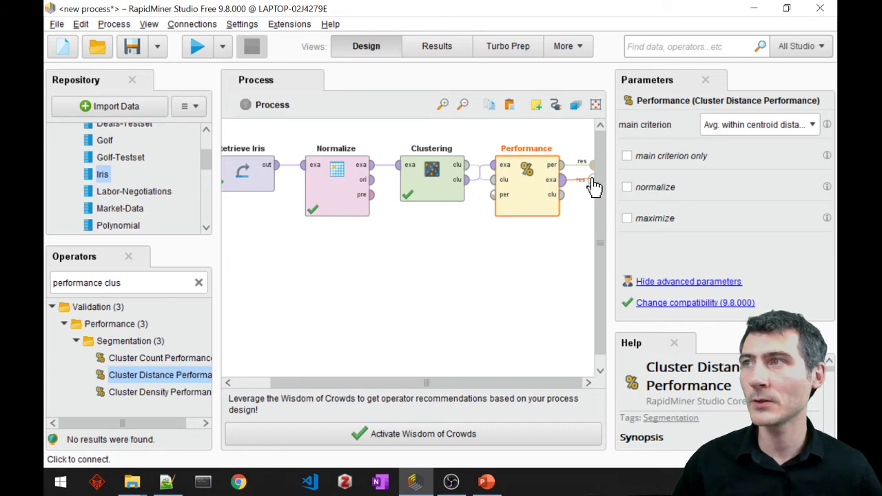
left_click(591, 177)
left_click(195, 54)
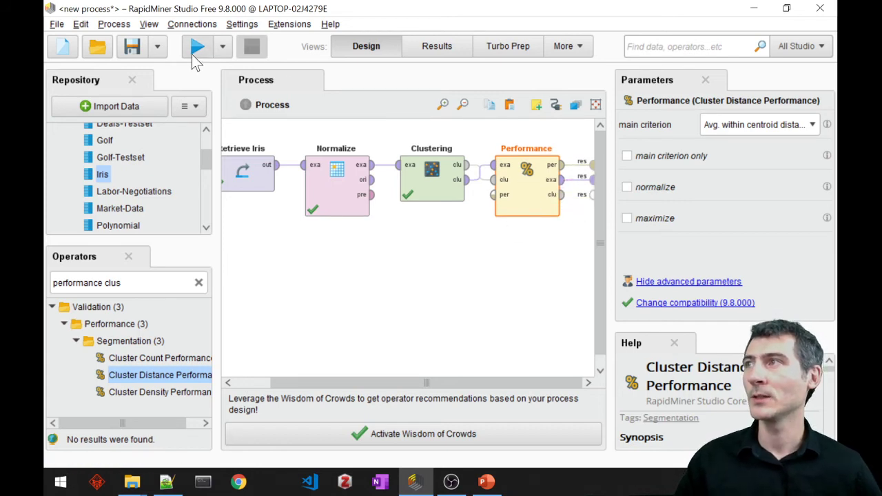
Set the Performance operator's main criterion to Davies Bouldin, enable normalize, and rerun the process.
left_click(383, 48)
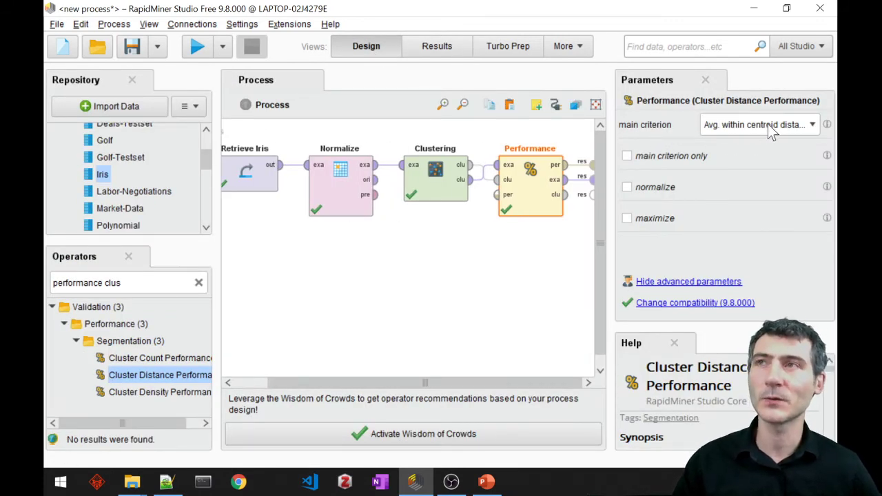
left_click(813, 124)
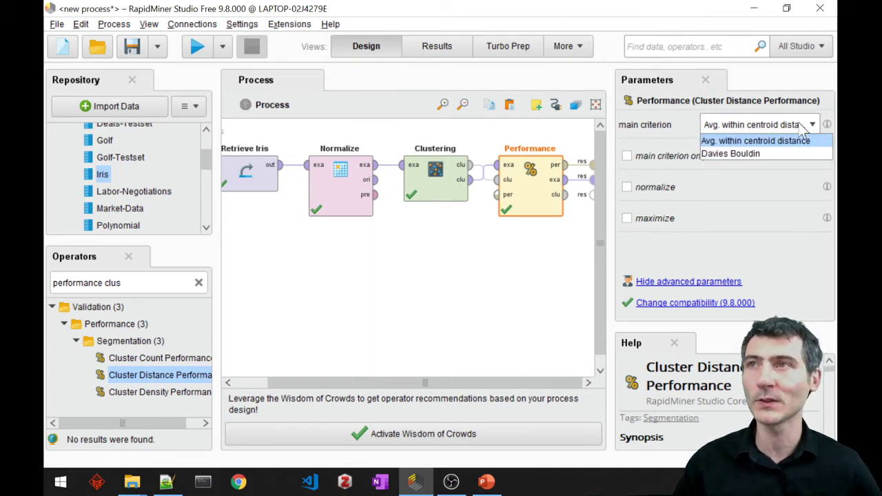
left_click(764, 154)
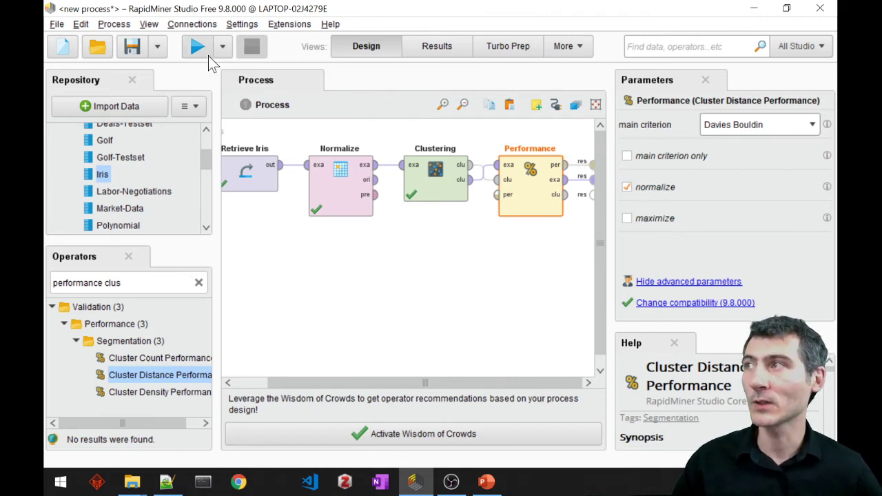
left_click(201, 52)
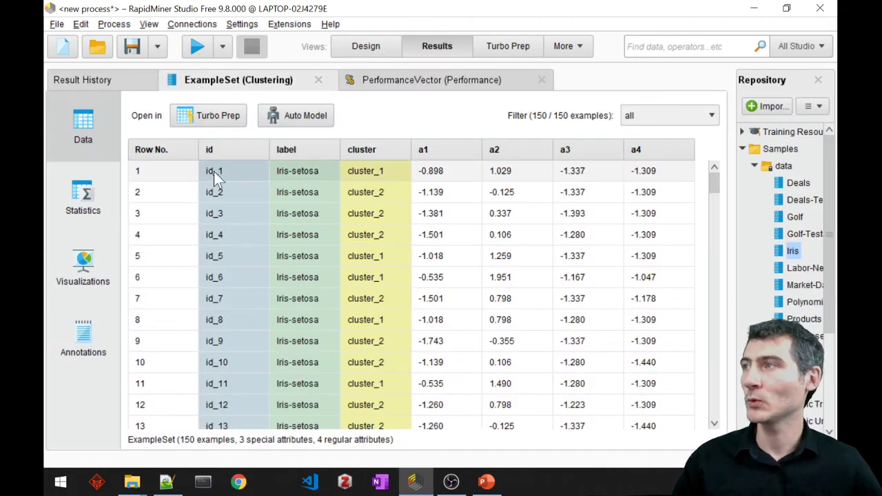
Review the ExampleSet scatter plot colored by cluster and the Davies Bouldin criterion in the PerformanceVector.
left_click(388, 87)
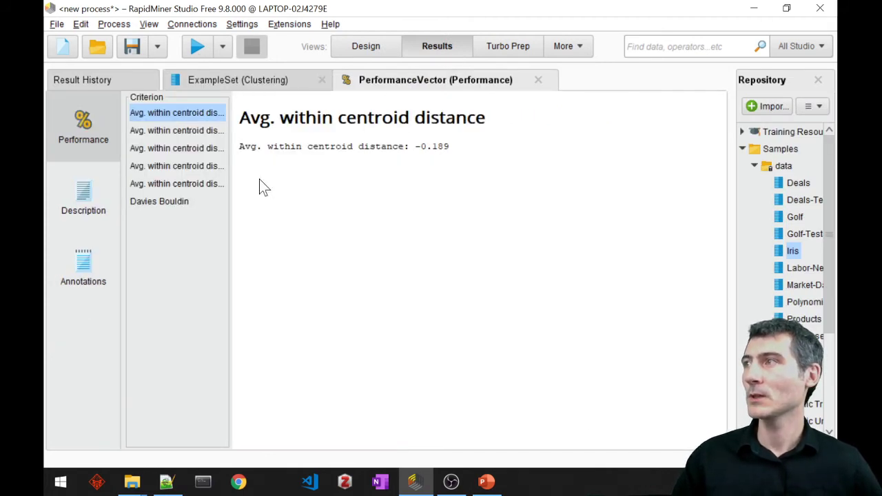
left_click(248, 83)
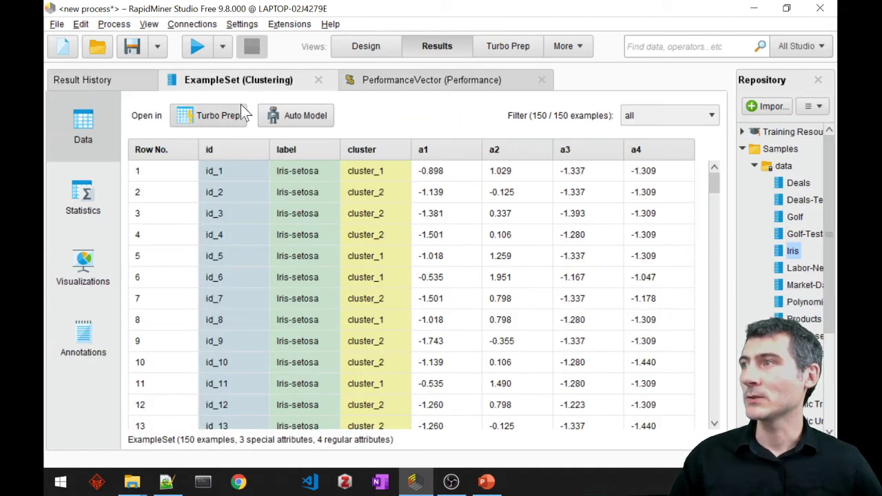
left_click(82, 269)
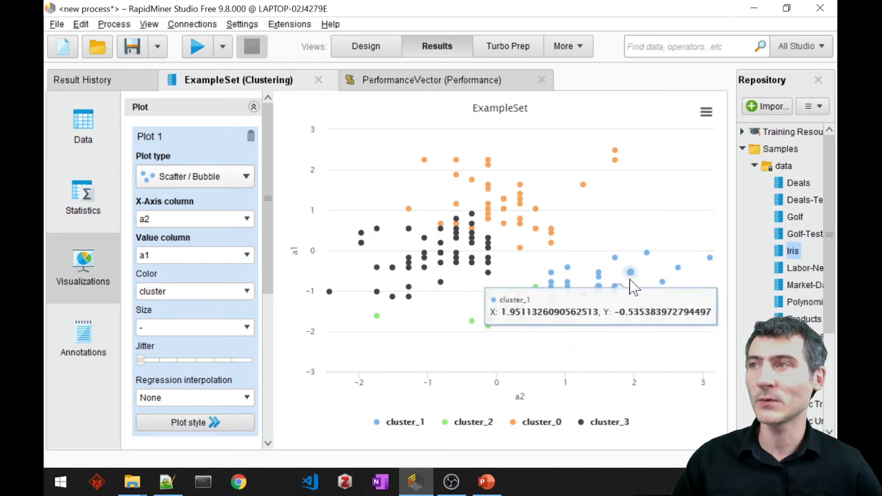
left_click(428, 81)
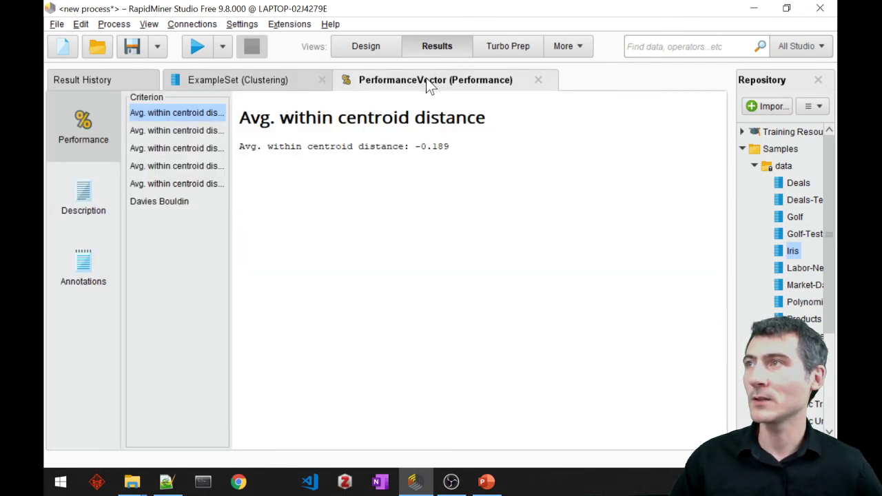
left_click(173, 210)
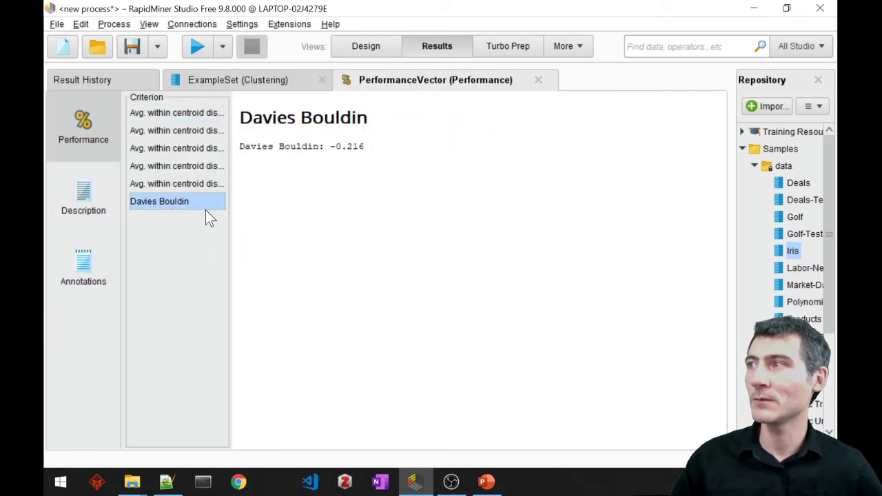
left_click_drag(335, 149, 366, 148)
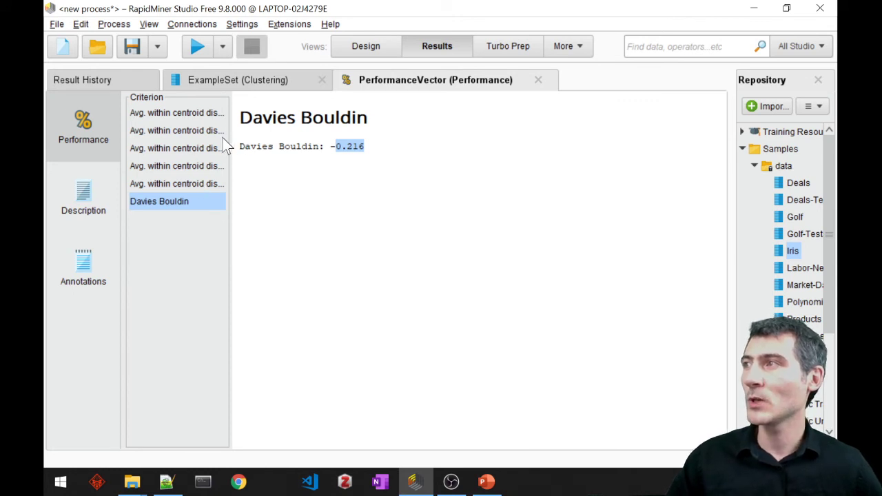
Compare the overall average within centroid distance with the individual distances of clusters 0 to 3 in the PerformanceVector.
left_click(204, 114)
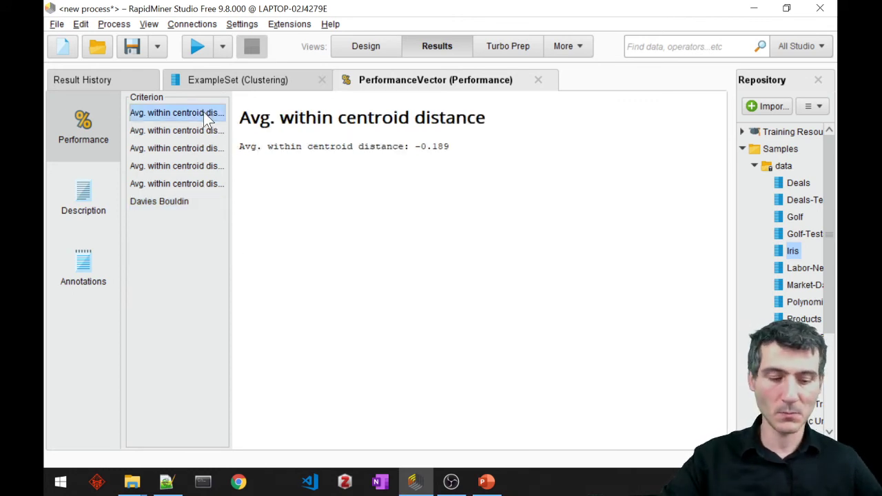
left_click(189, 131)
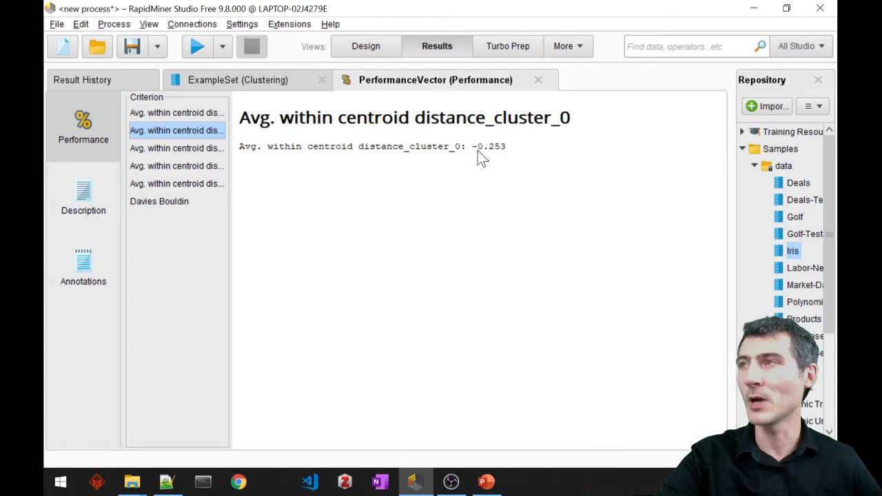
key("Down")
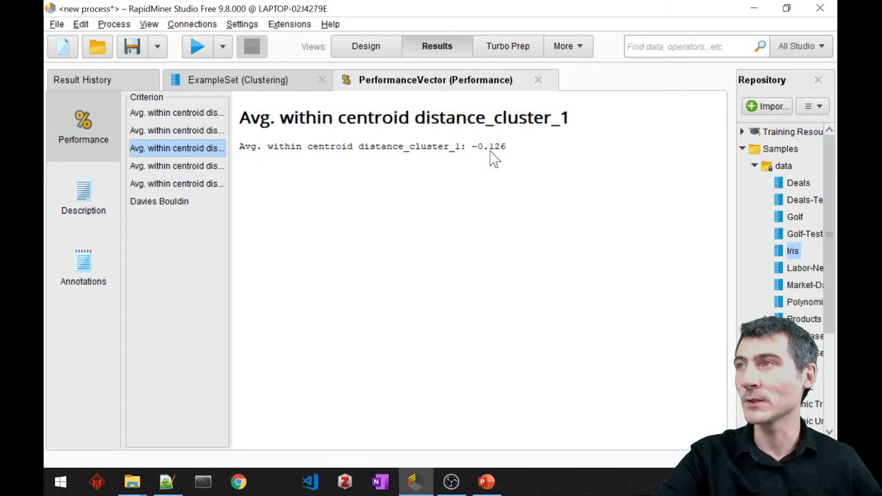
left_click(218, 169)
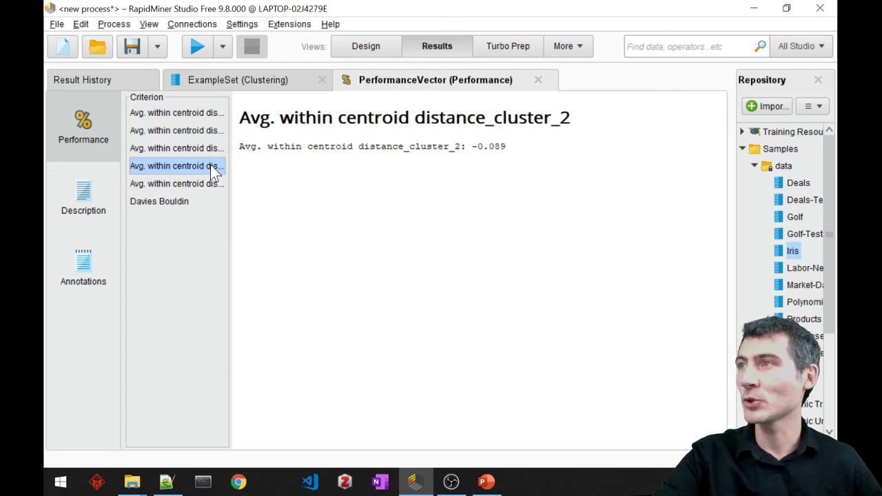
key("Down")
key("Up")
key("Up")
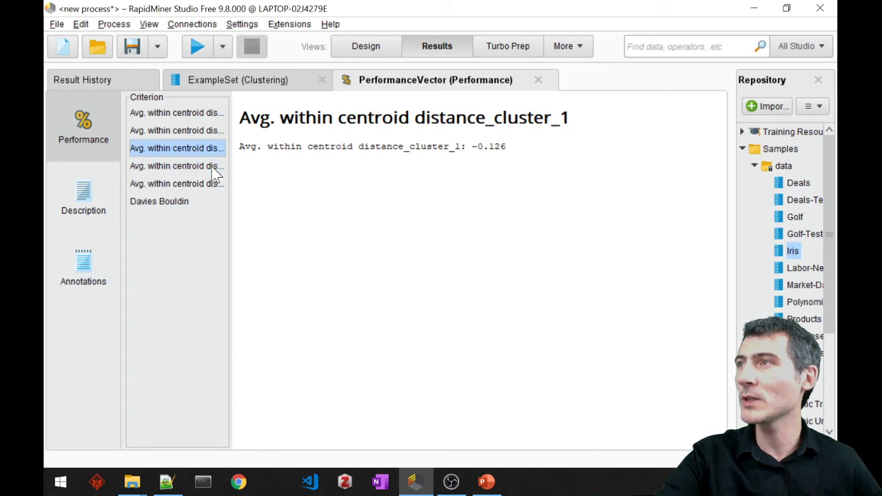
key("Up")
key("Down")
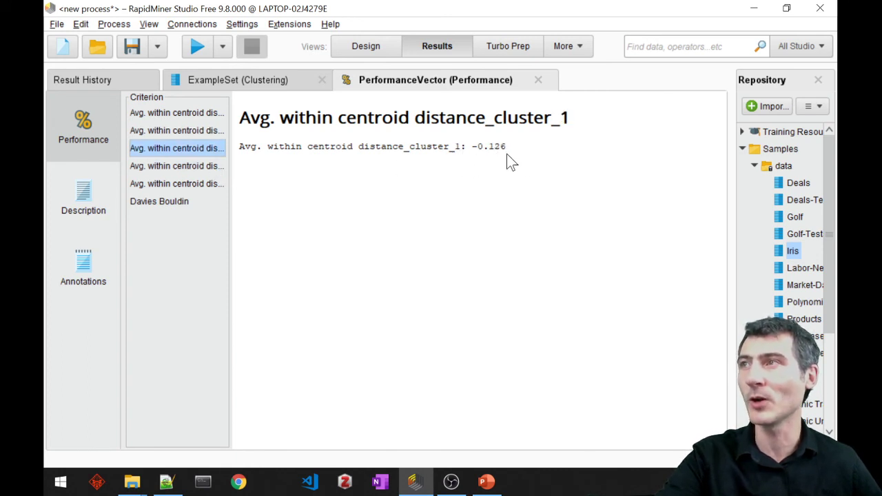
key("Down")
key("Down")
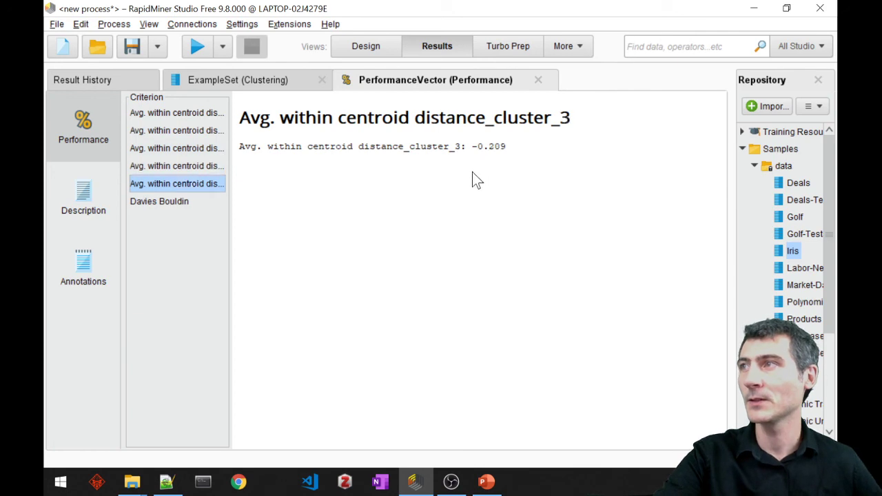
key("Up")
key("Up")
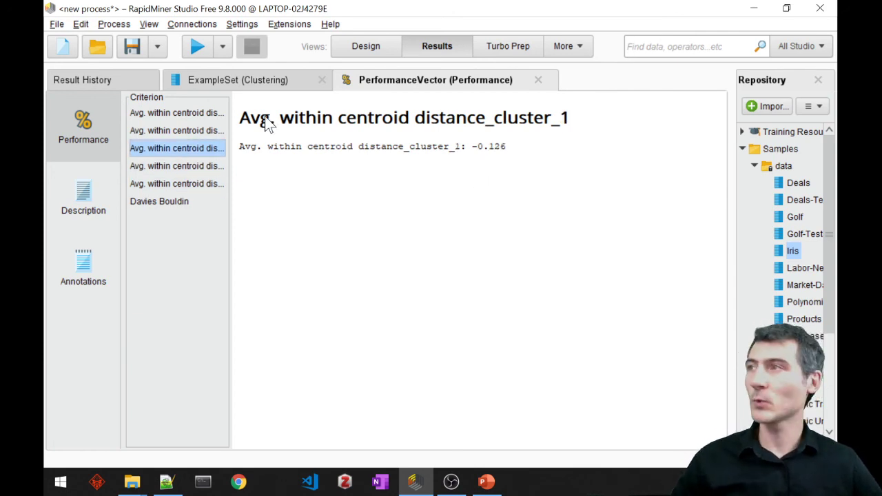
Return to the process design and open the parameters of the k-Means Clustering operator.
left_click(244, 82)
left_click(361, 49)
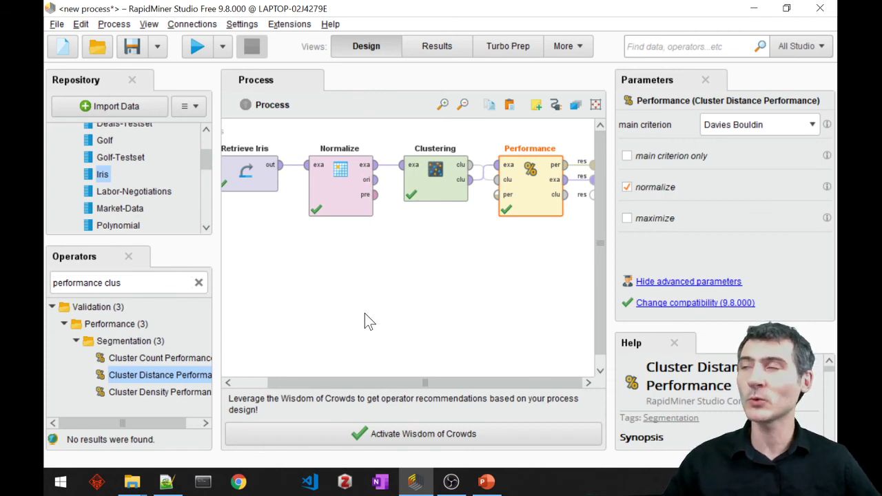
left_click(449, 189)
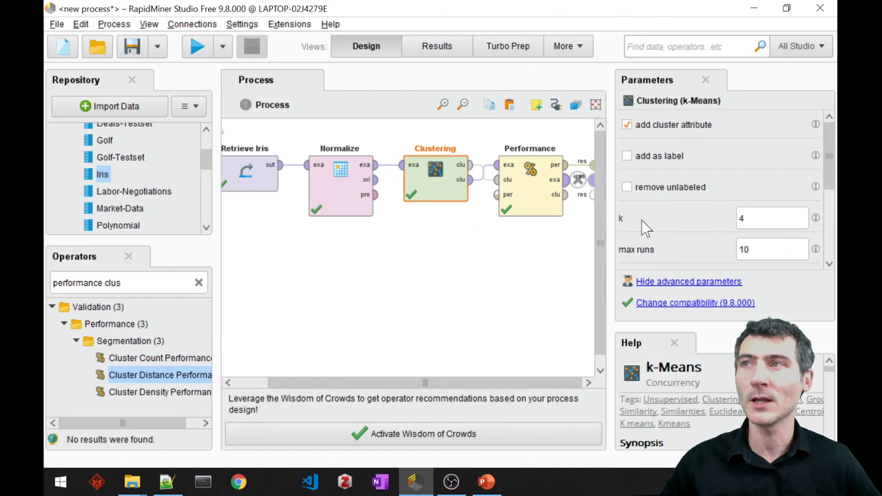